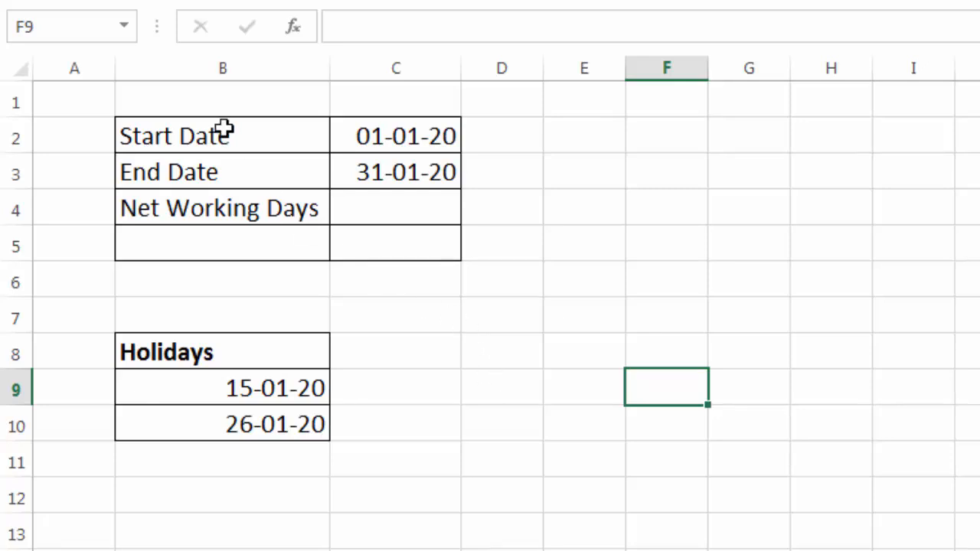
{"action": "left_click", "coordinate": [355, 135]}
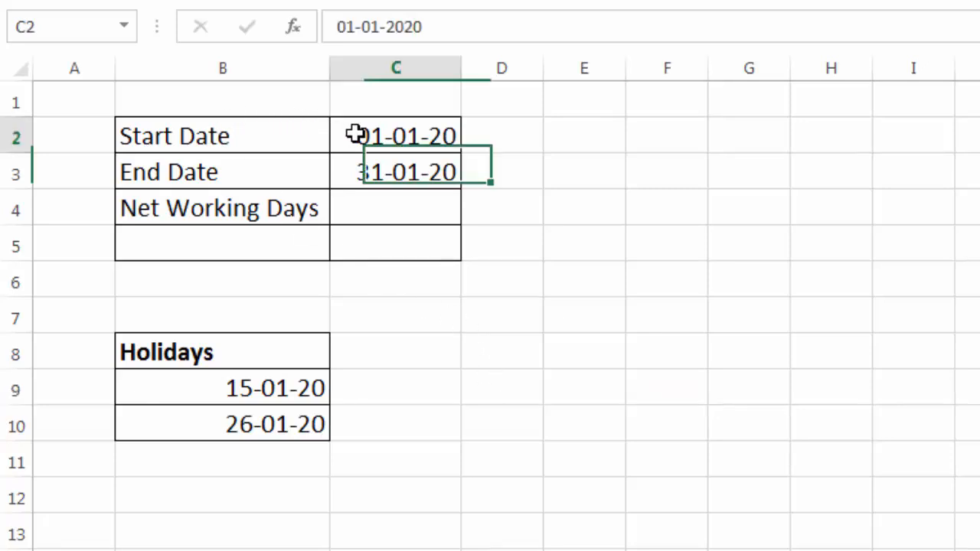
{"action": "left_click", "coordinate": [376, 178]}
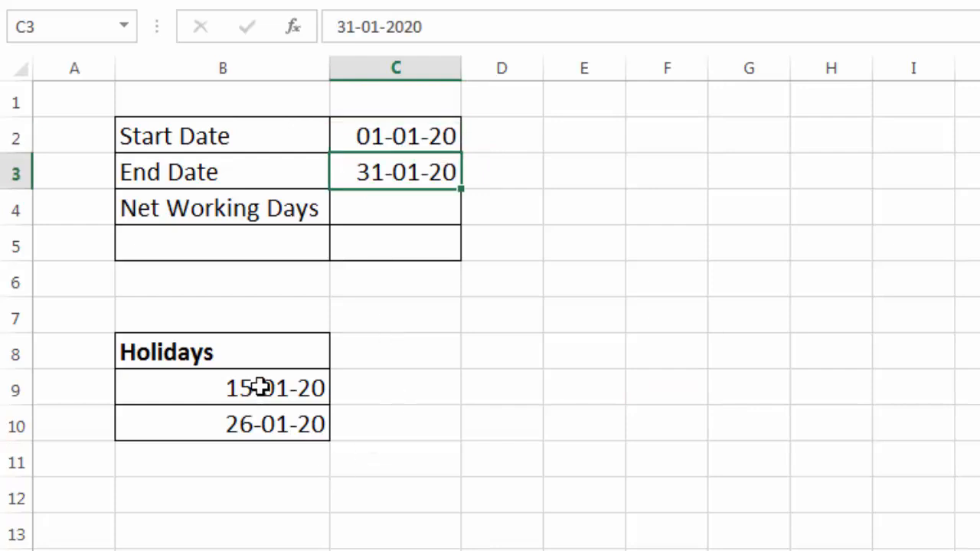
{"action": "left_click_drag", "start_coordinate": [260, 387], "coordinate": [258, 428]}
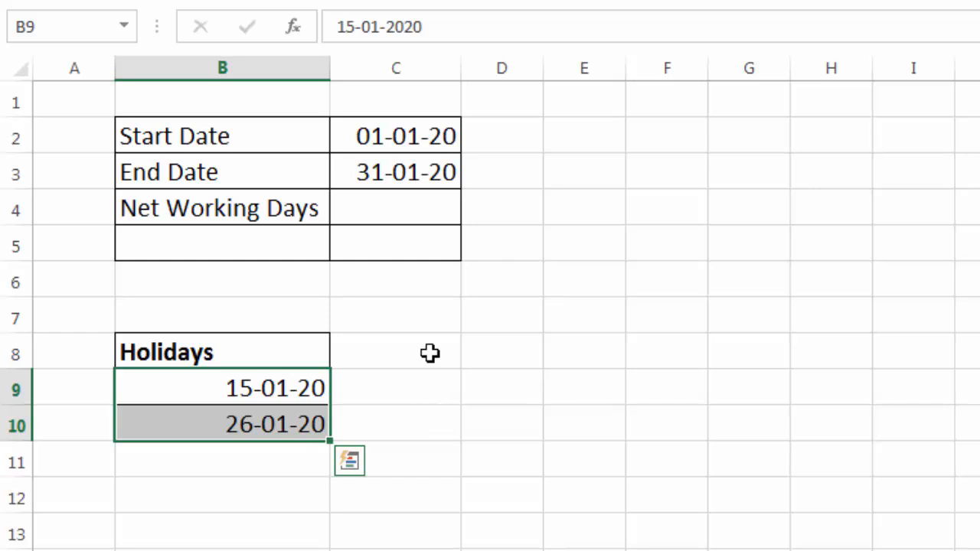
Calculate the net working days in C4 with NETWORKDAYS, using C2 as start date and C3 as end date.
{"action": "left_click", "coordinate": [400, 210]}
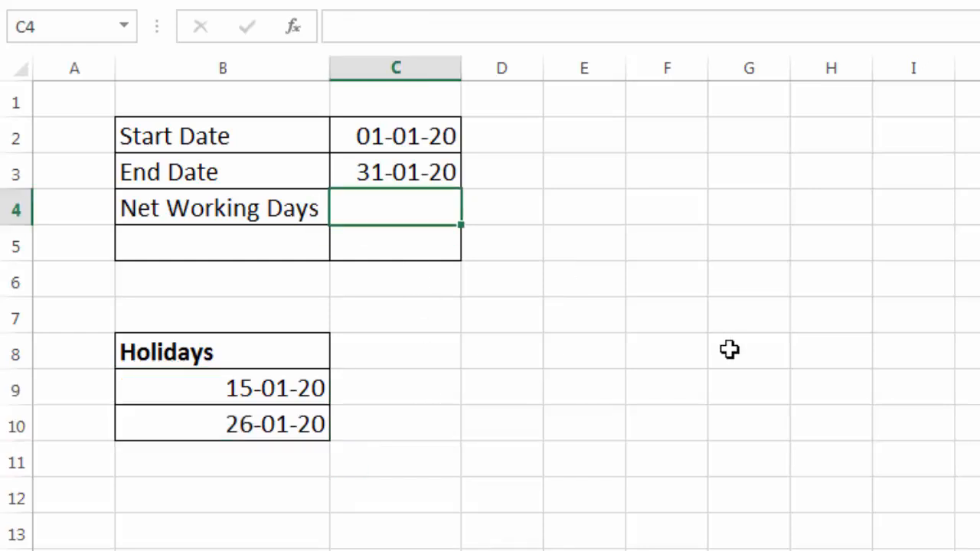
{"action": "type", "text": "="}
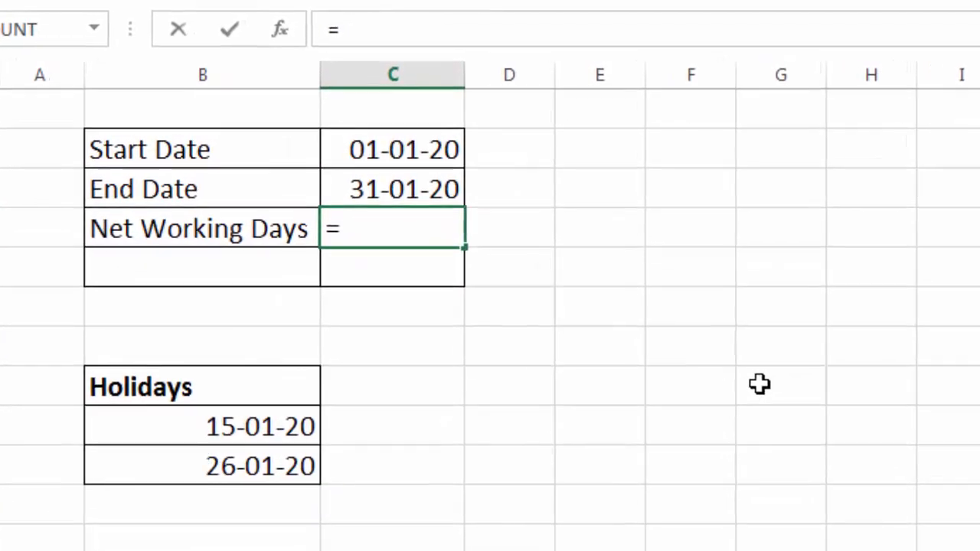
{"action": "type", "text": "ne"}
{"action": "type", "text": "t"}
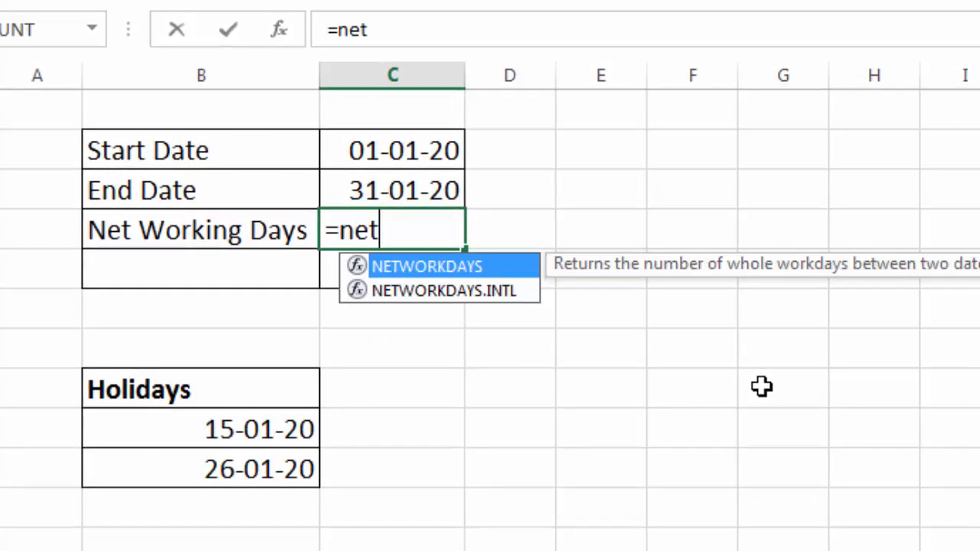
{"action": "type", "text": "workdays("}
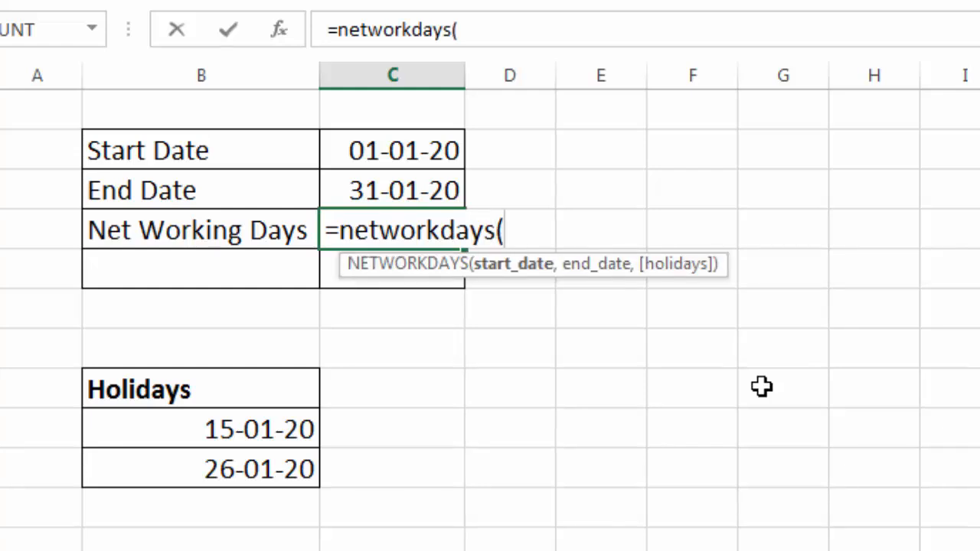
{"action": "left_click", "coordinate": [393, 151]}
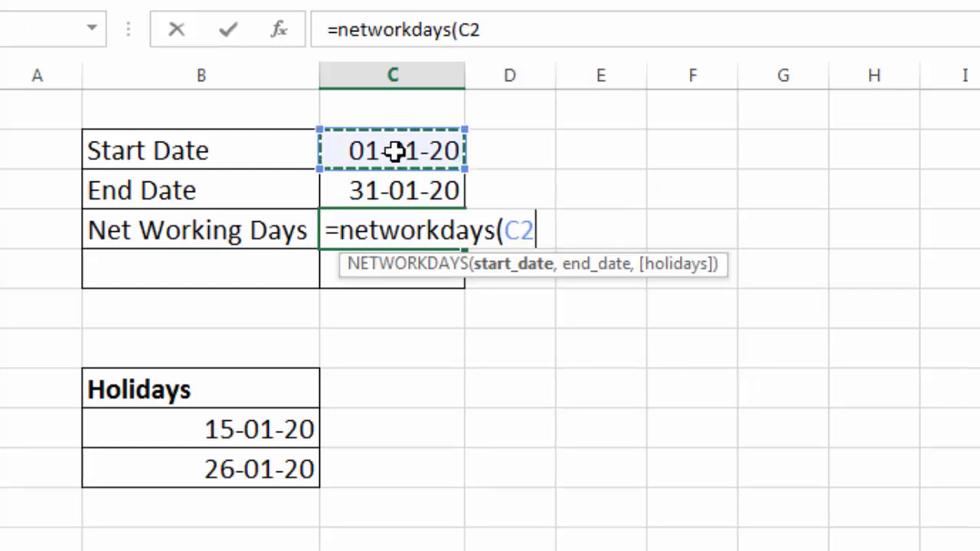
{"action": "type", "text": ","}
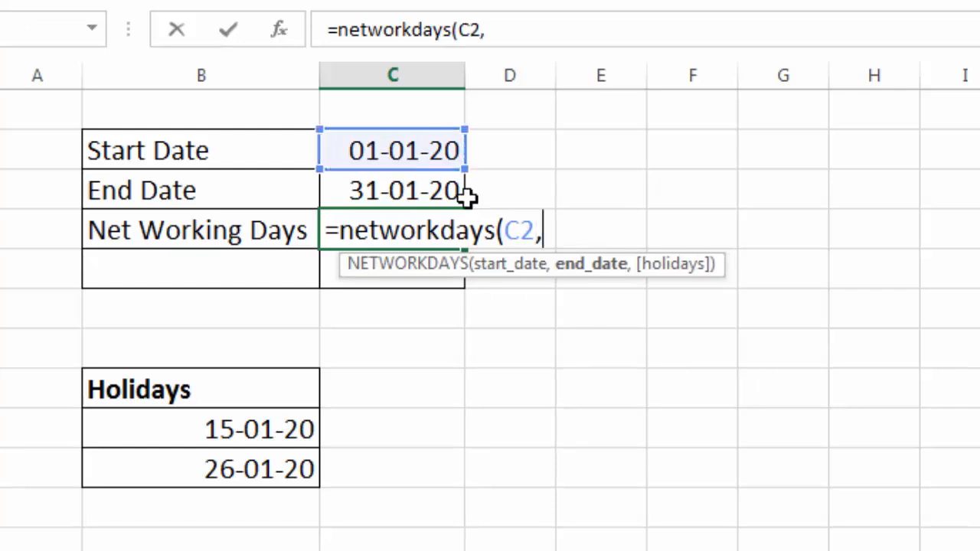
{"action": "left_click", "coordinate": [394, 192]}
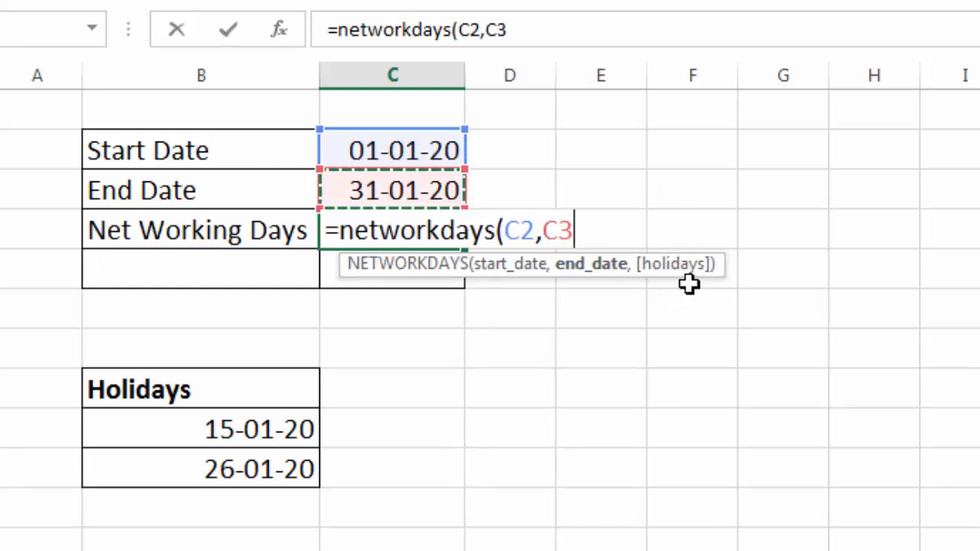
{"action": "type", "text": ")"}
{"action": "key", "text": "Return"}
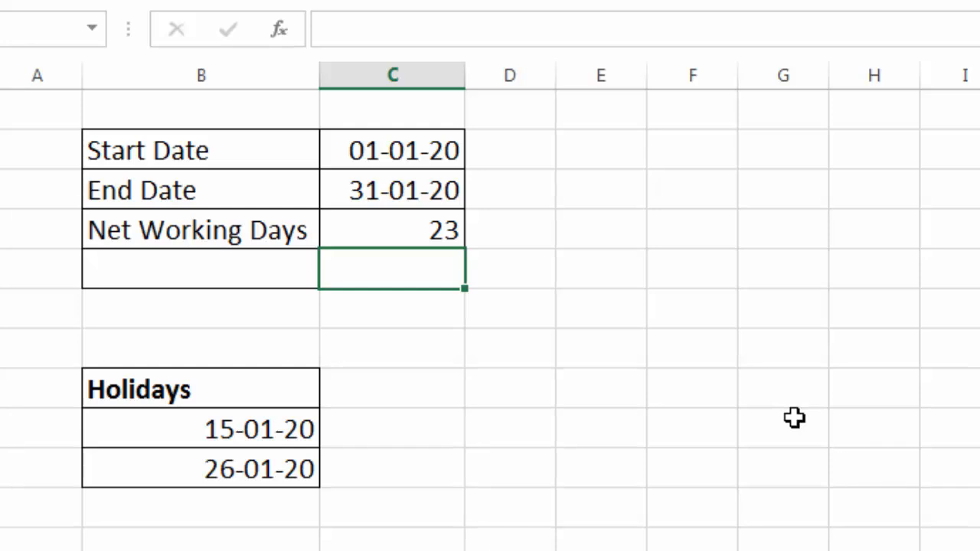
Begin a NETWORKDAYS.INTL formula in C5 with start date C2, end date C3 and weekend option 11 (Sunday only).
{"action": "type", "text": "="}
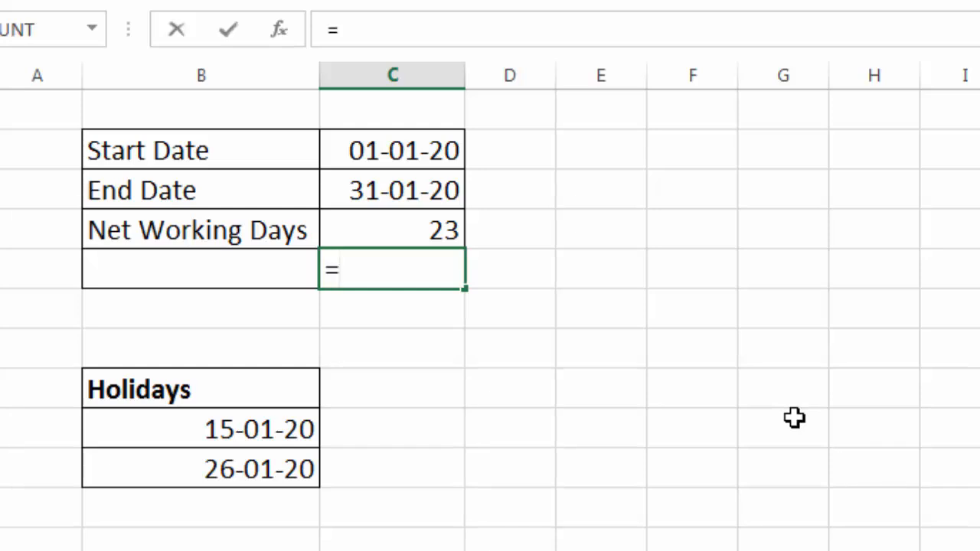
{"action": "type", "text": "netr"}
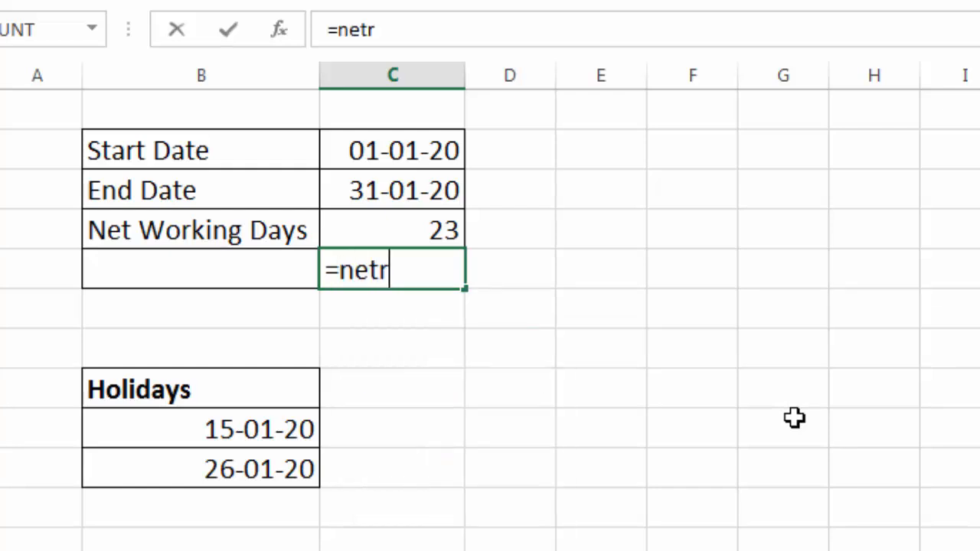
{"action": "key", "text": "BackSpace"}
{"action": "type", "text": "work"}
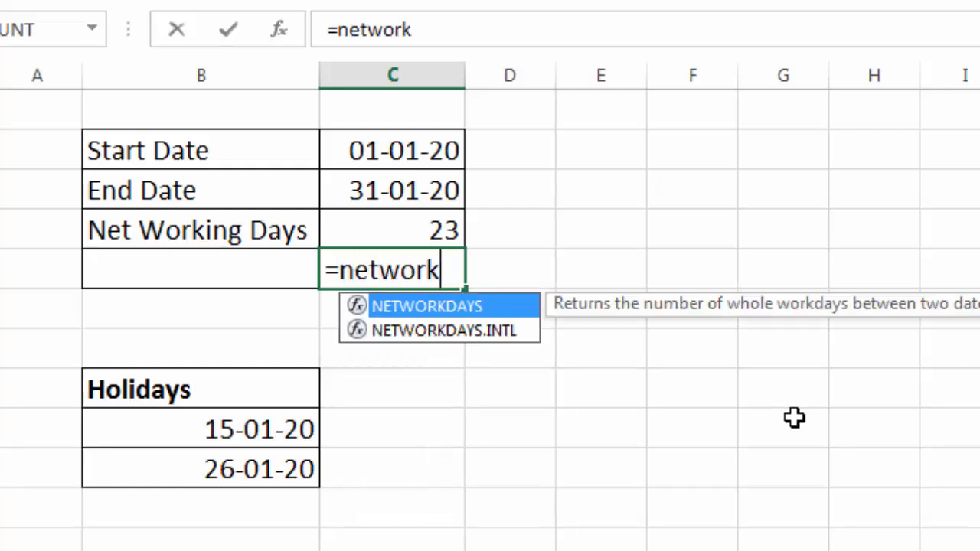
{"action": "type", "text": "days.intl"}
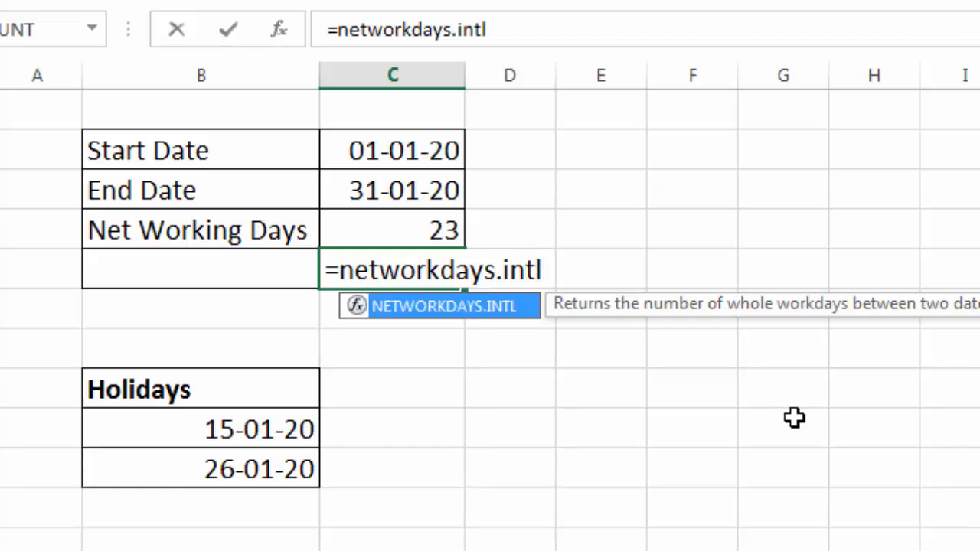
{"action": "type", "text": "("}
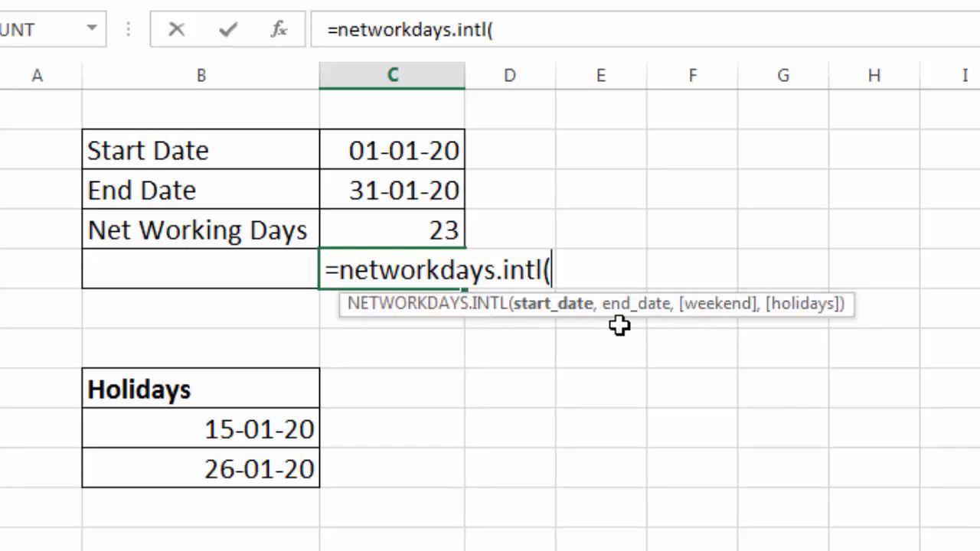
{"action": "left_click", "coordinate": [392, 153]}
{"action": "type", "text": ","}
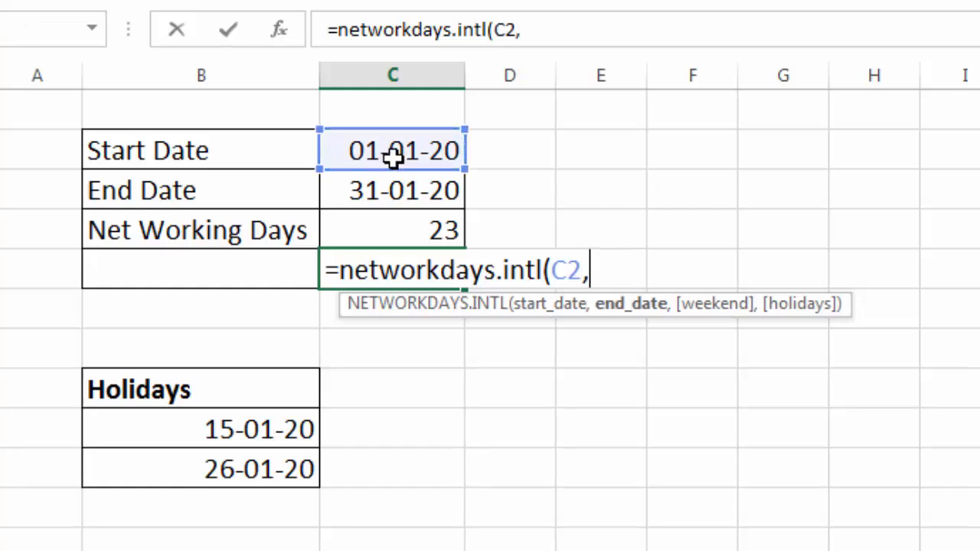
{"action": "left_click", "coordinate": [386, 194]}
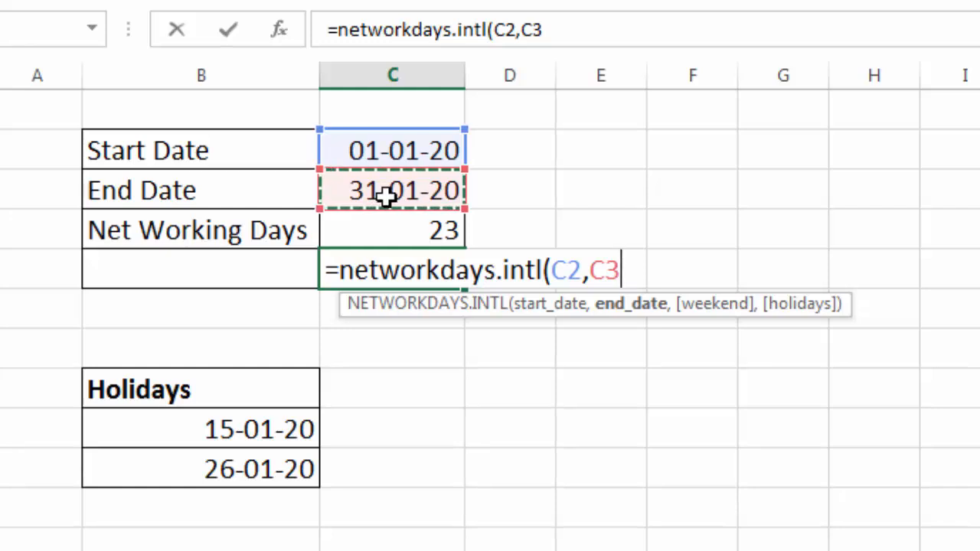
{"action": "type", "text": ","}
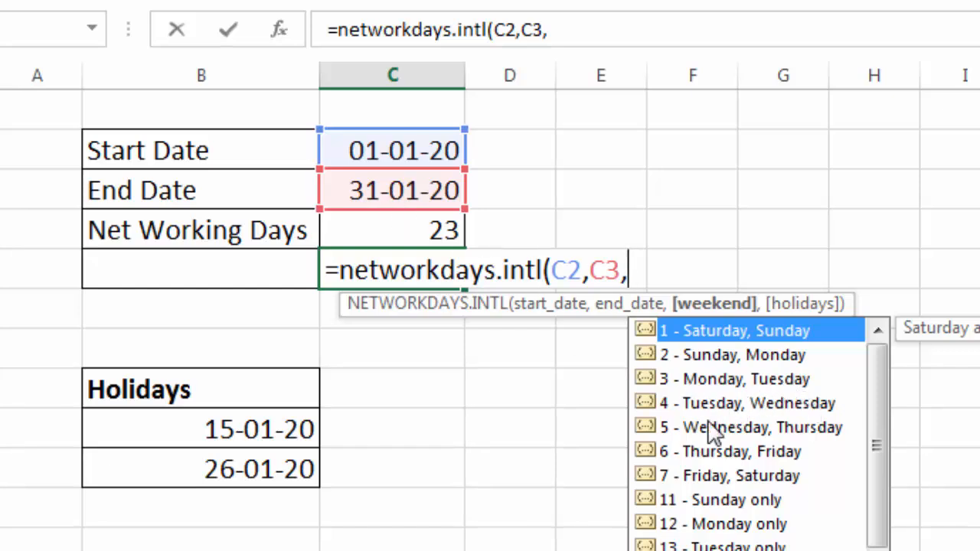
{"action": "double_click", "coordinate": [700, 497]}
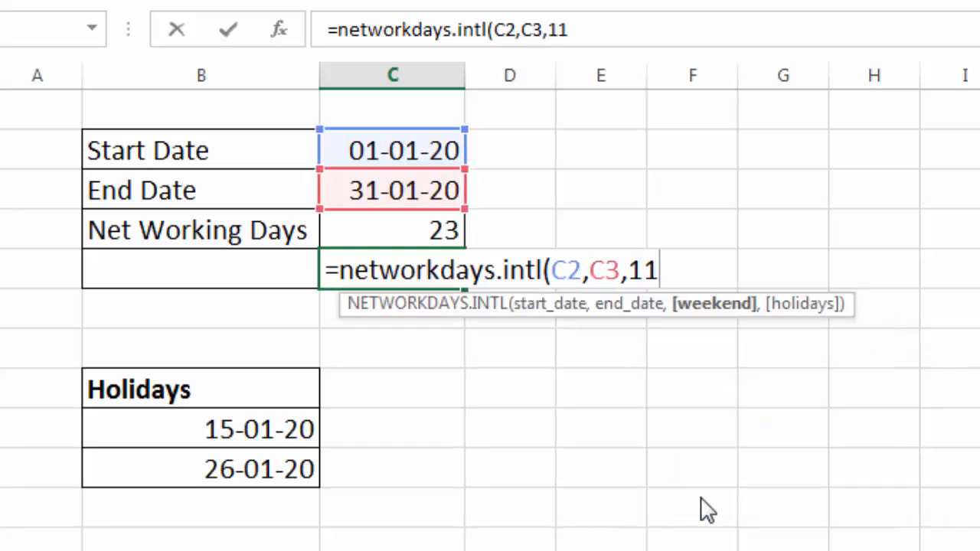
{"action": "type", "text": ","}
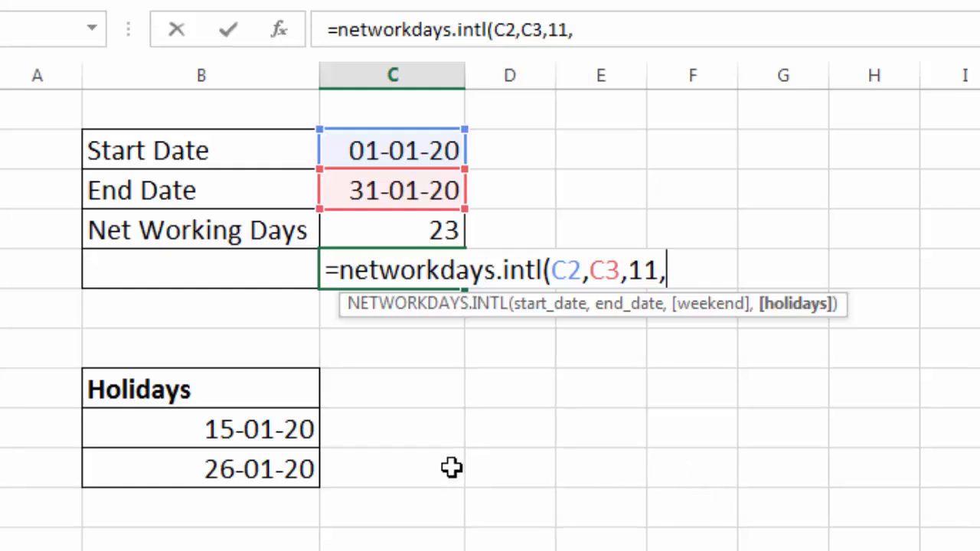
{"action": "left_click_drag", "start_coordinate": [239, 425], "coordinate": [238, 472]}
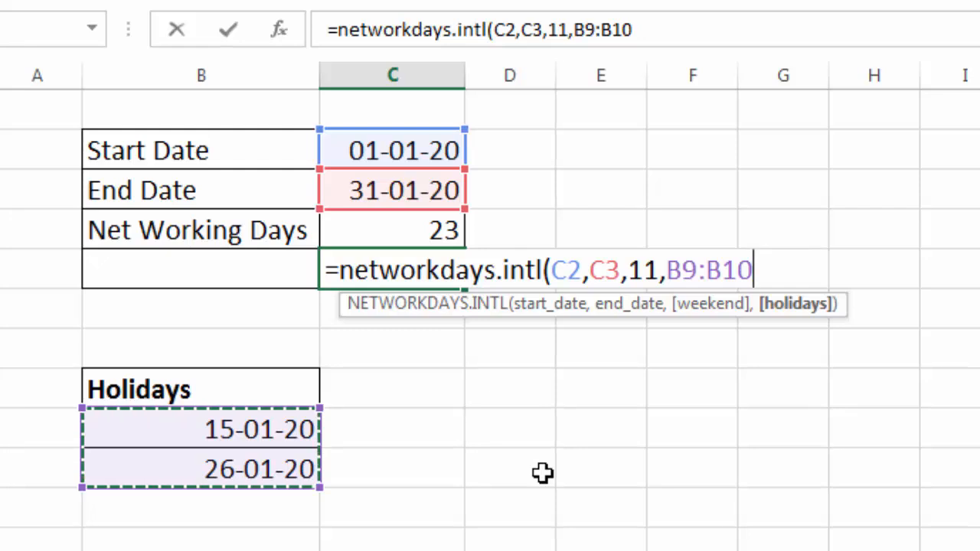
{"action": "key", "text": "BackSpace"}
{"action": "key", "text": "BackSpace"}
{"action": "key", "text": "BackSpace"}
{"action": "key", "text": "BackSpace"}
{"action": "key", "text": "BackSpace"}
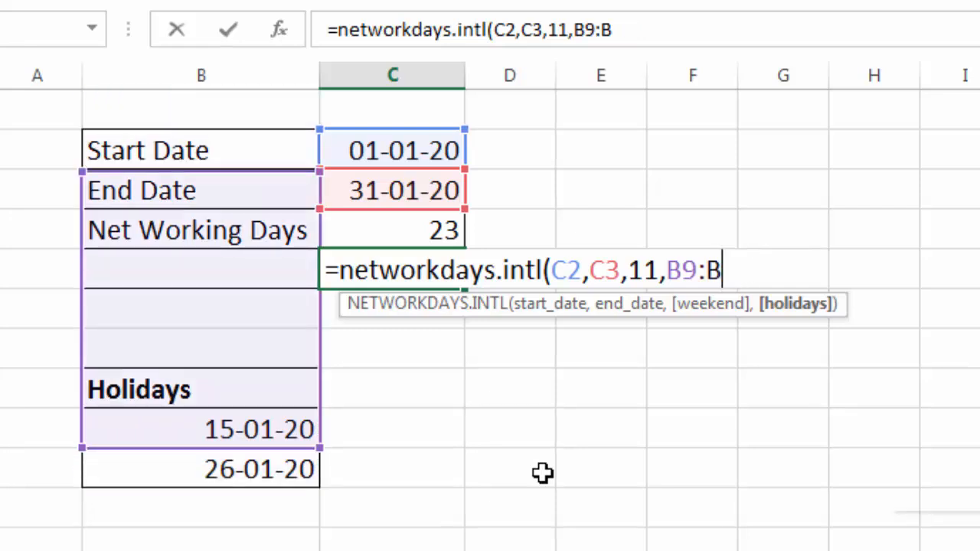
{"action": "key", "text": "BackSpace"}
{"action": "key", "text": "BackSpace"}
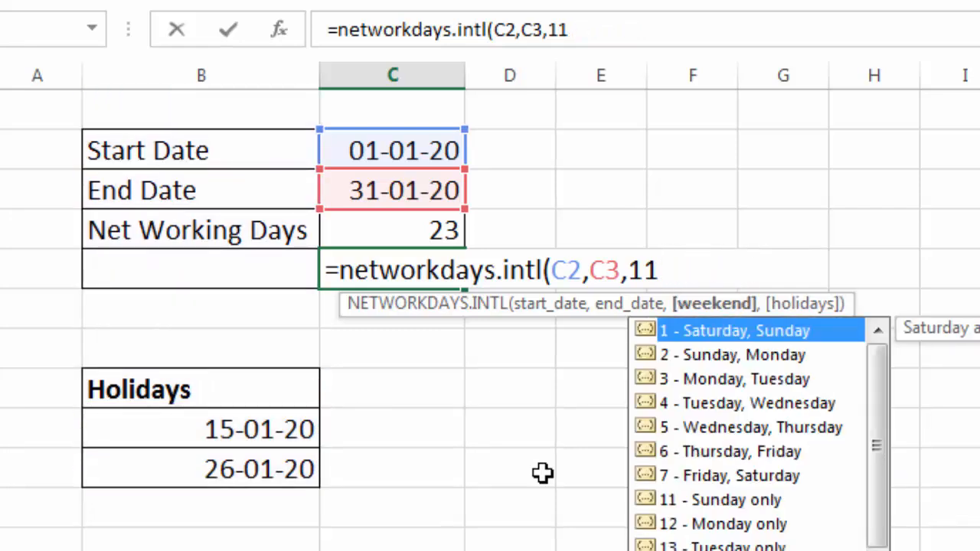
Complete the Sunday-only NETWORKDAYS.INTL formula in C5 without a holidays argument and select its cell.
{"action": "type", "text": ")"}
{"action": "key", "text": "Return"}
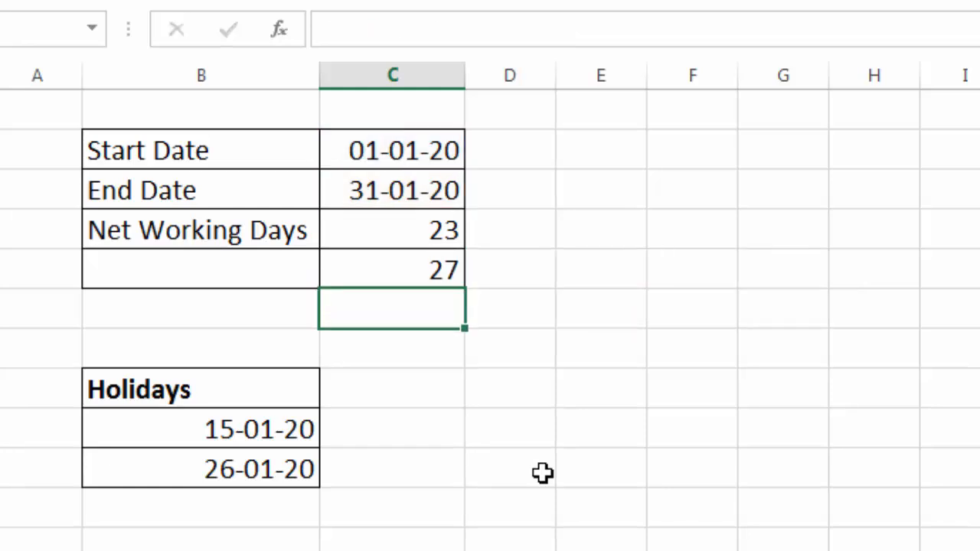
{"action": "left_click", "coordinate": [400, 278]}
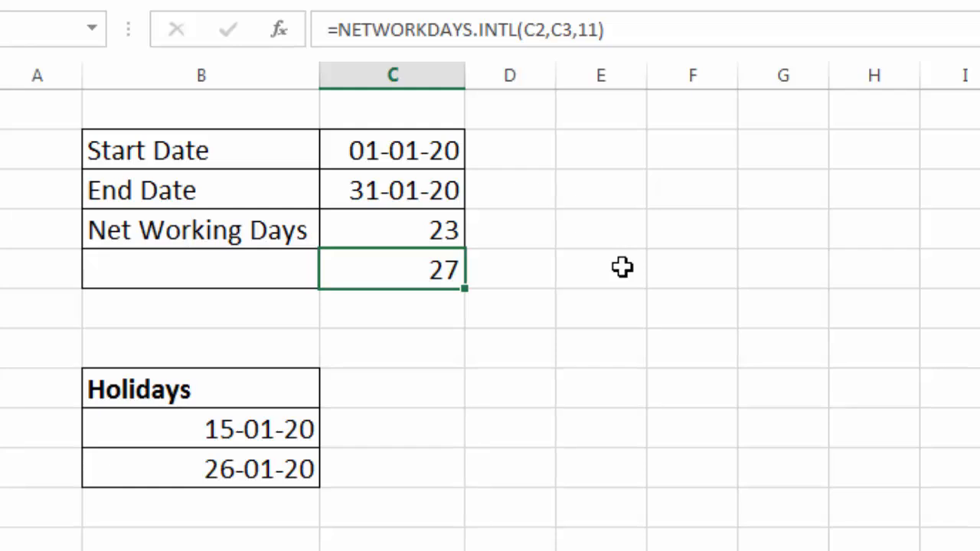
Begin a NETWORKDAYS.INTL formula in C6 with C2 as start date and C3 as end date.
{"action": "left_click", "coordinate": [427, 309]}
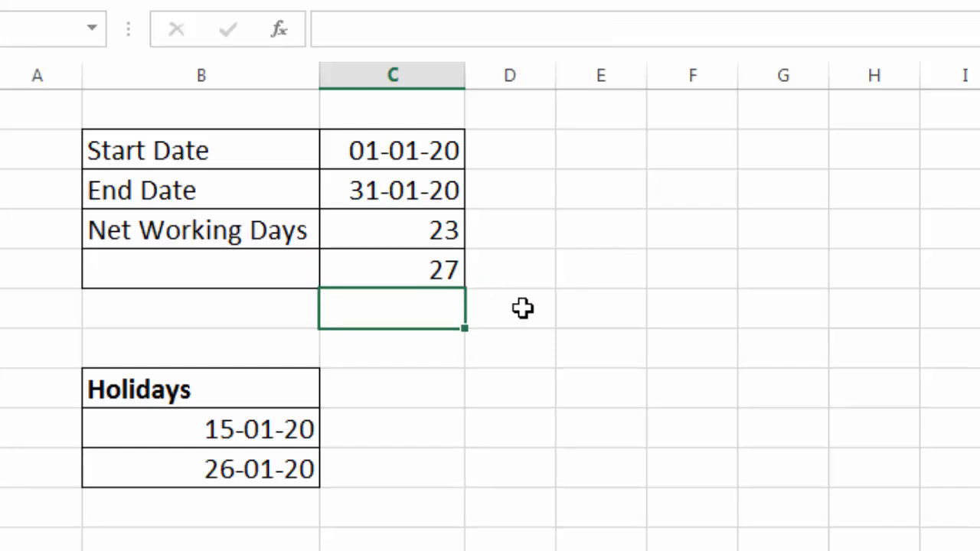
{"action": "type", "text": "="}
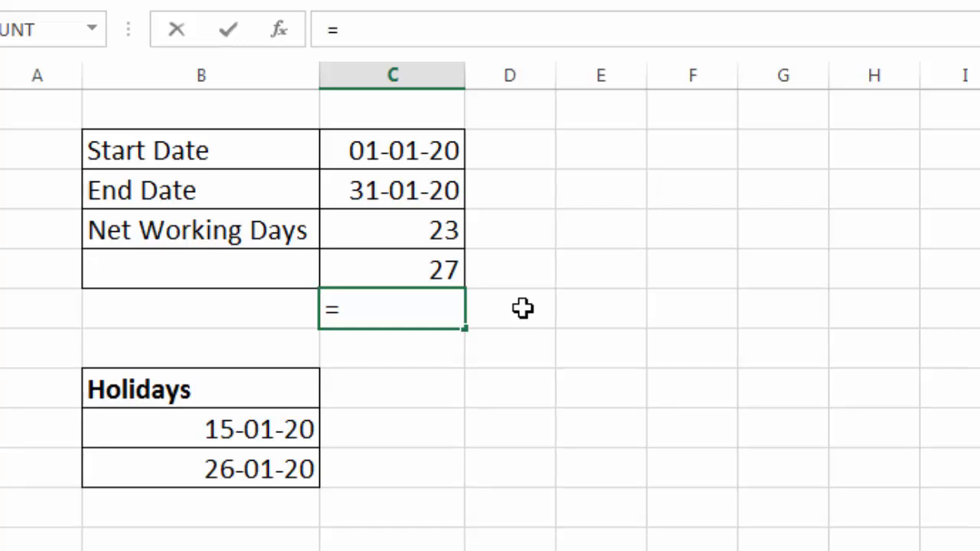
{"action": "type", "text": "nw"}
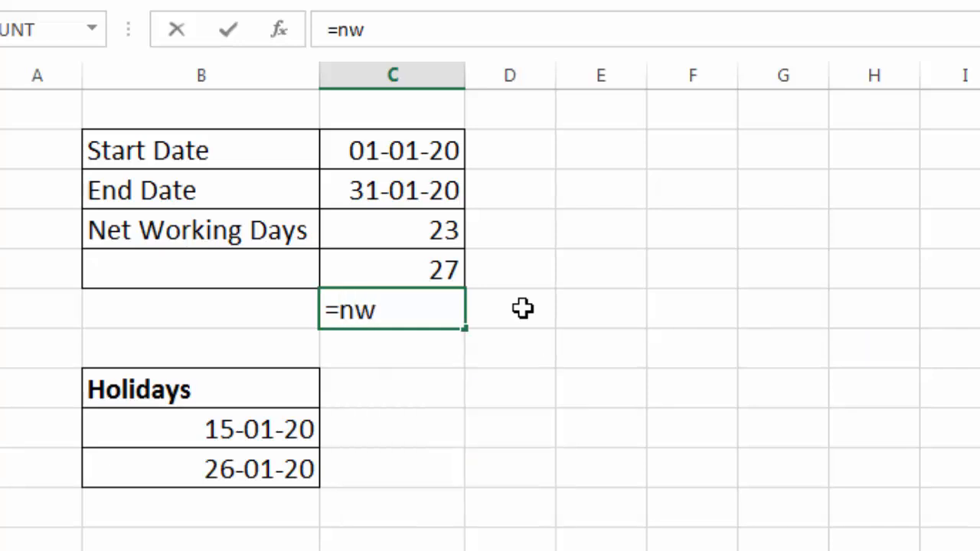
{"action": "key", "text": "BackSpace"}
{"action": "type", "text": "etworkdays"}
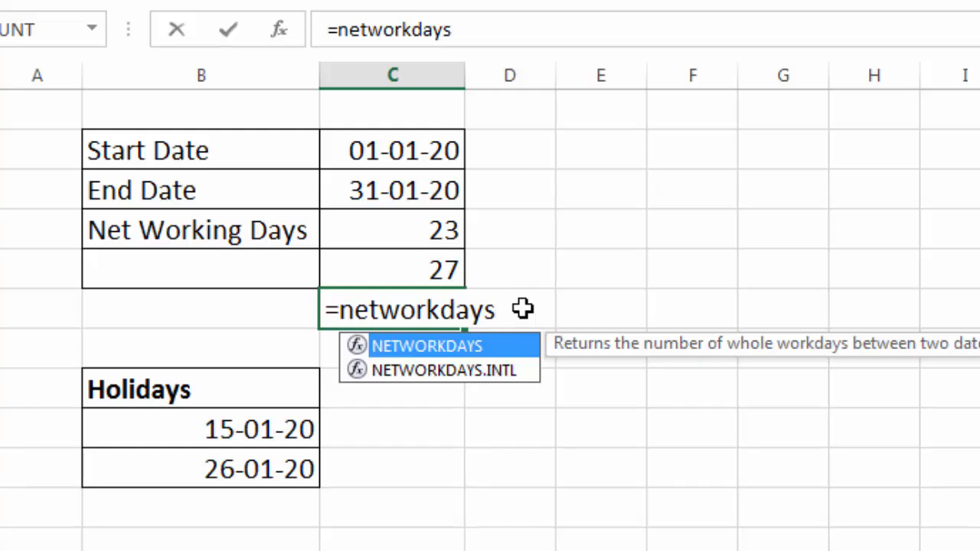
{"action": "type", "text": ".intl"}
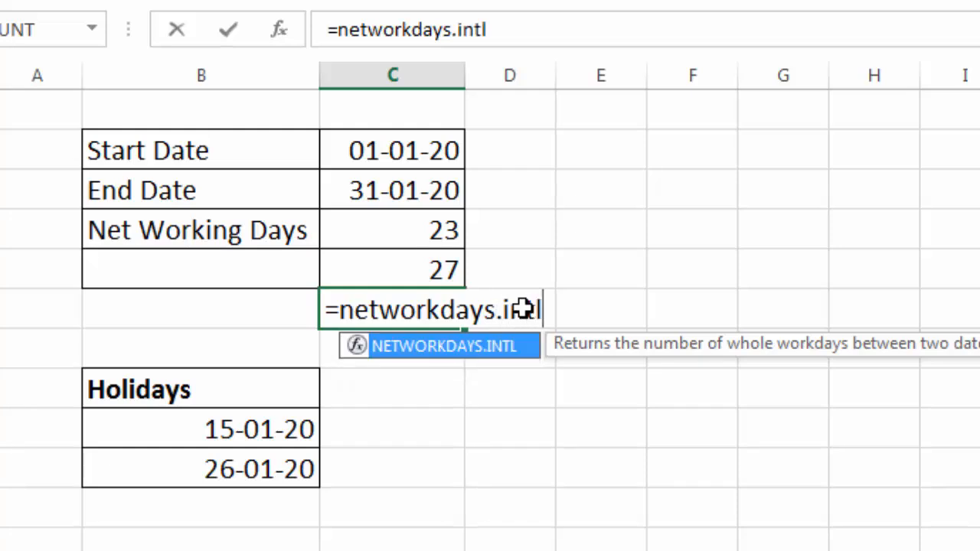
{"action": "type", "text": "("}
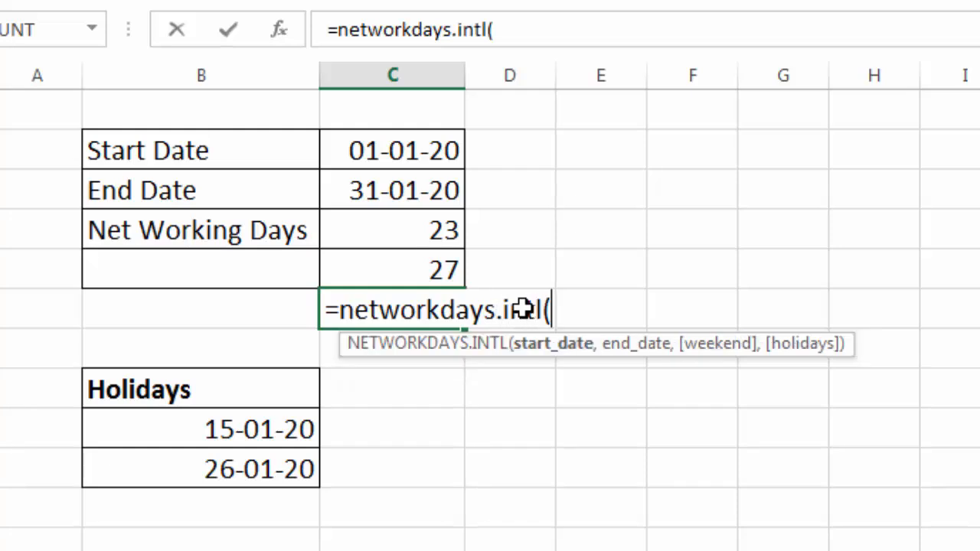
{"action": "left_click", "coordinate": [402, 157]}
{"action": "type", "text": ","}
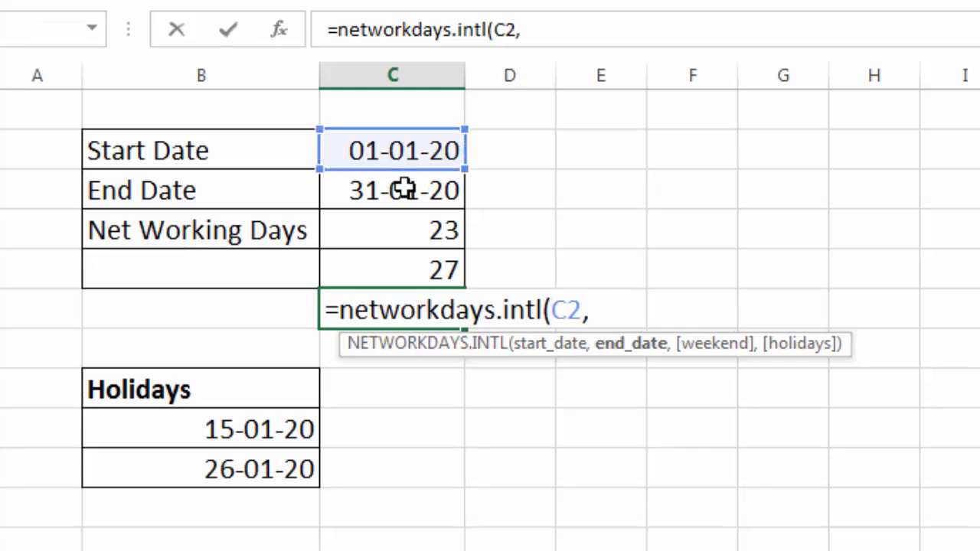
{"action": "left_click", "coordinate": [403, 190]}
{"action": "type", "text": ","}
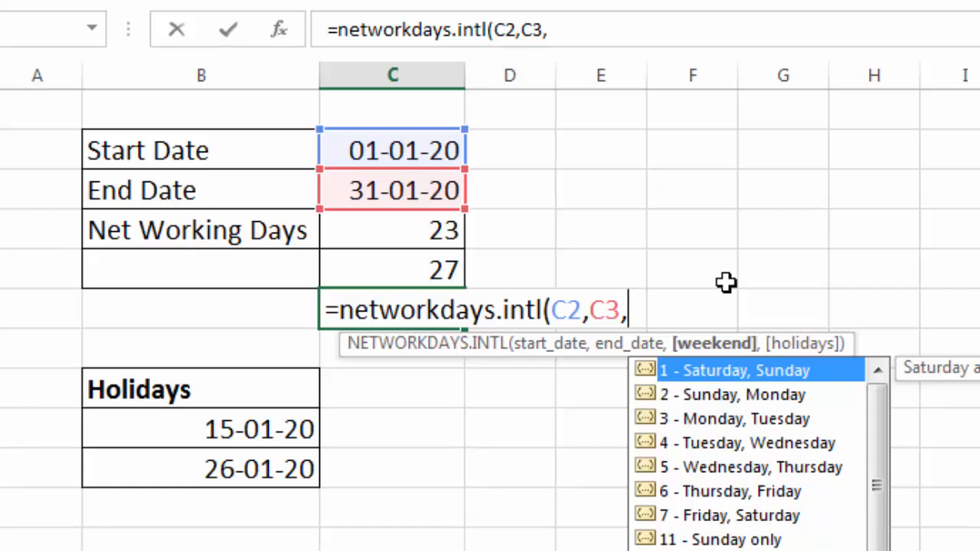
Complete the C6 formula with the custom weekend string "0000000" and B9:B10 as the holidays range.
{"action": "type", "text": "\"0000"}
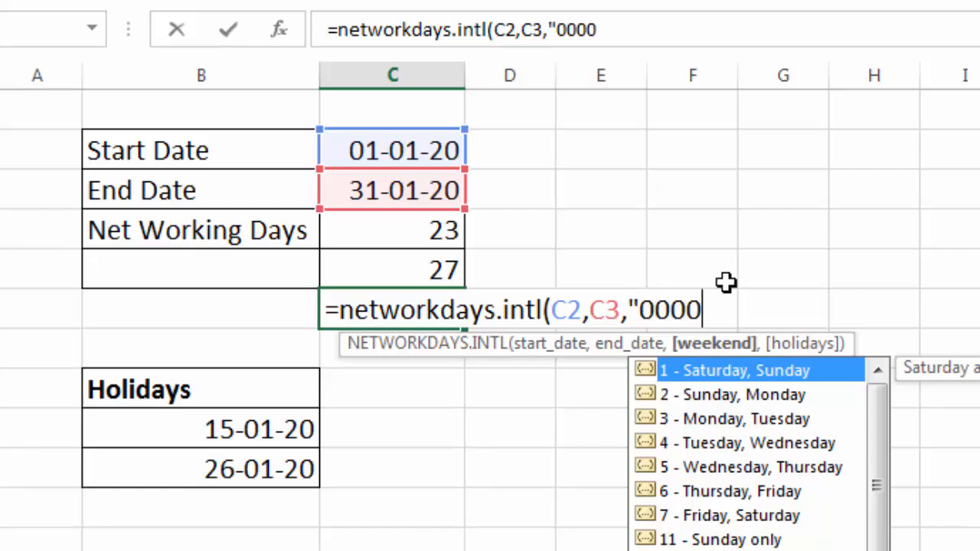
{"action": "type", "text": "000"}
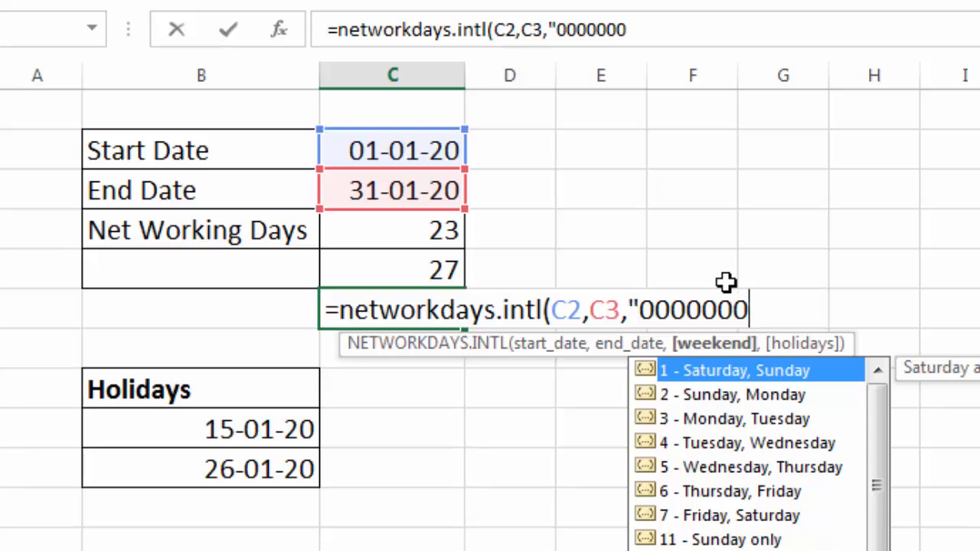
{"action": "type", "text": "\","}
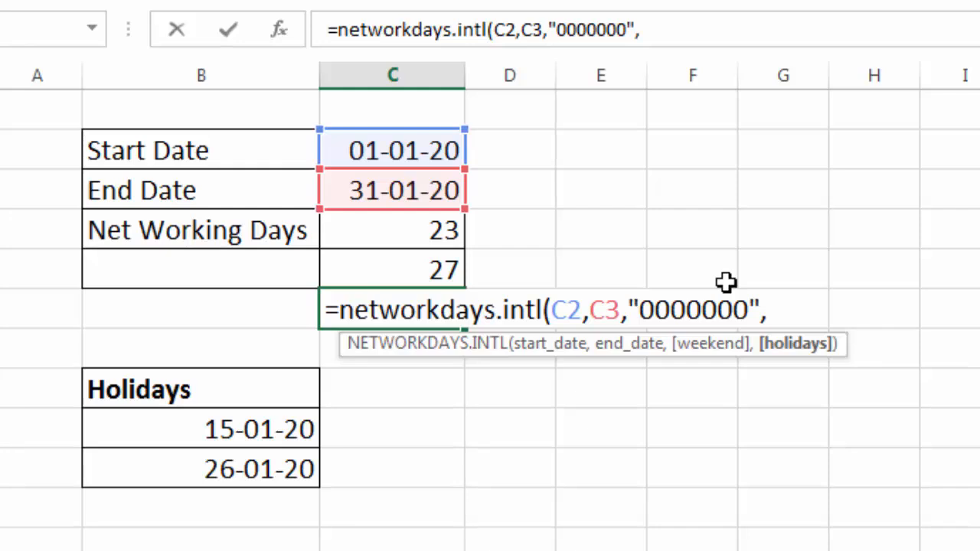
{"action": "left_click_drag", "start_coordinate": [232, 426], "coordinate": [232, 458]}
{"action": "type", "text": ")"}
{"action": "key", "text": "Return"}
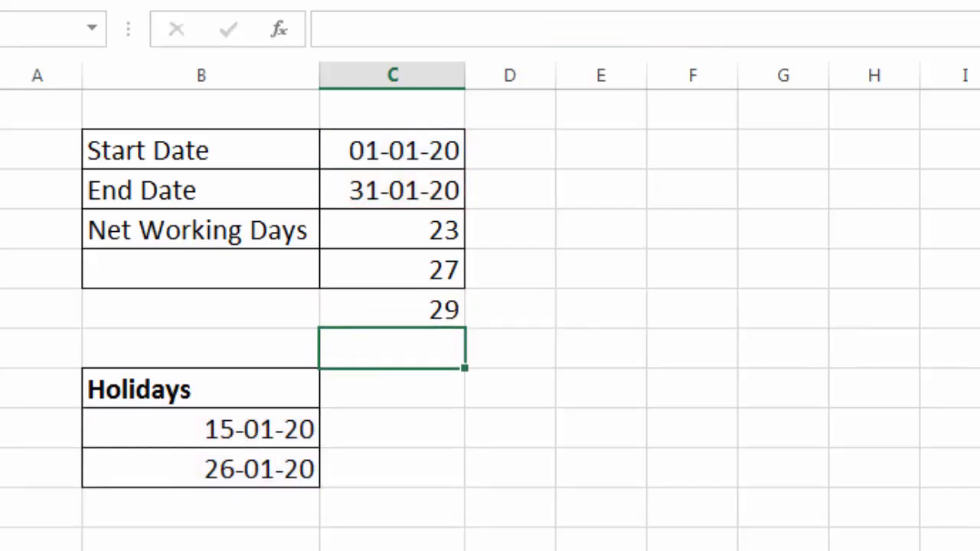
Remove the holidays argument B9:B10 from the NETWORKDAYS.INTL formula in C6.
{"action": "left_click", "coordinate": [414, 306]}
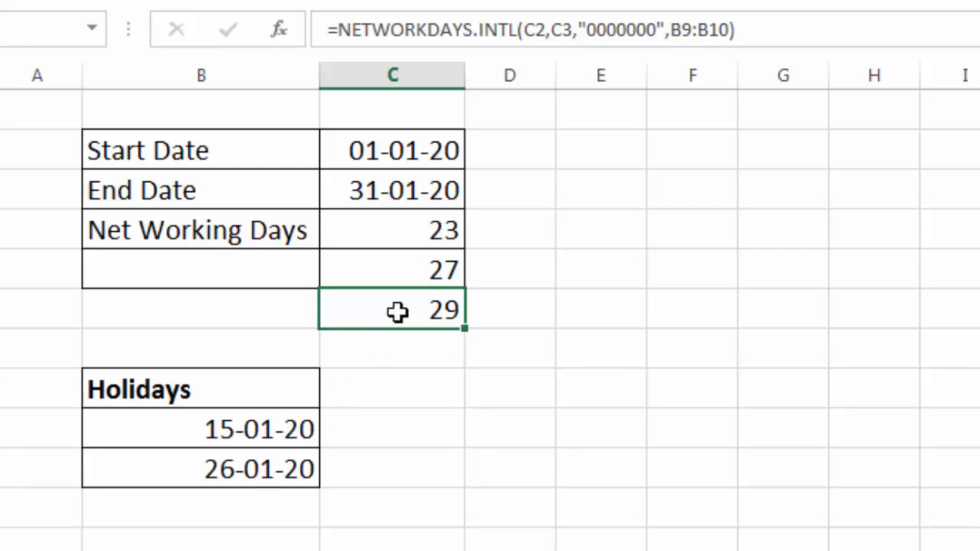
{"action": "key", "text": "F2"}
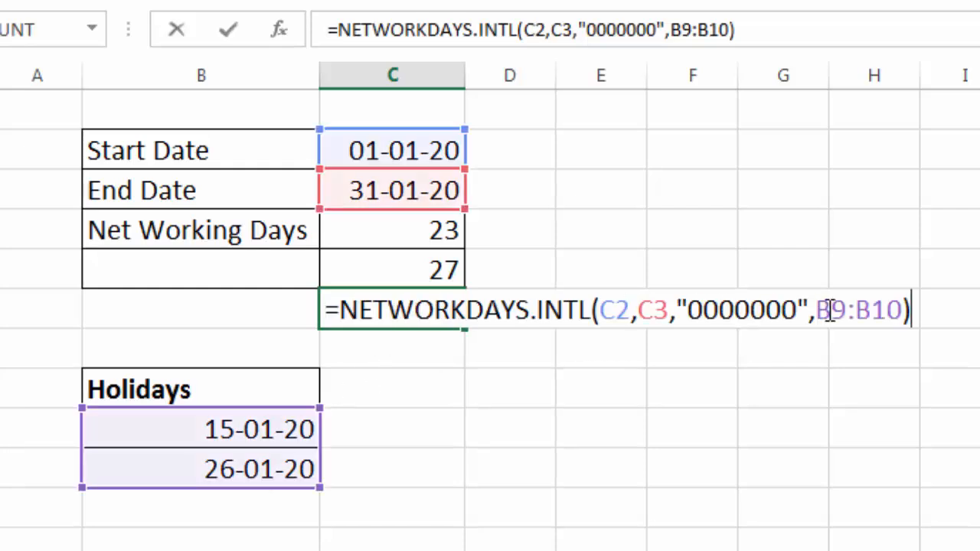
{"action": "key", "text": "BackSpace"}
{"action": "key", "text": "BackSpace"}
{"action": "key", "text": "BackSpace"}
{"action": "key", "text": "BackSpace"}
{"action": "key", "text": "BackSpace"}
{"action": "key", "text": "BackSpace"}
{"action": "key", "text": "BackSpace"}
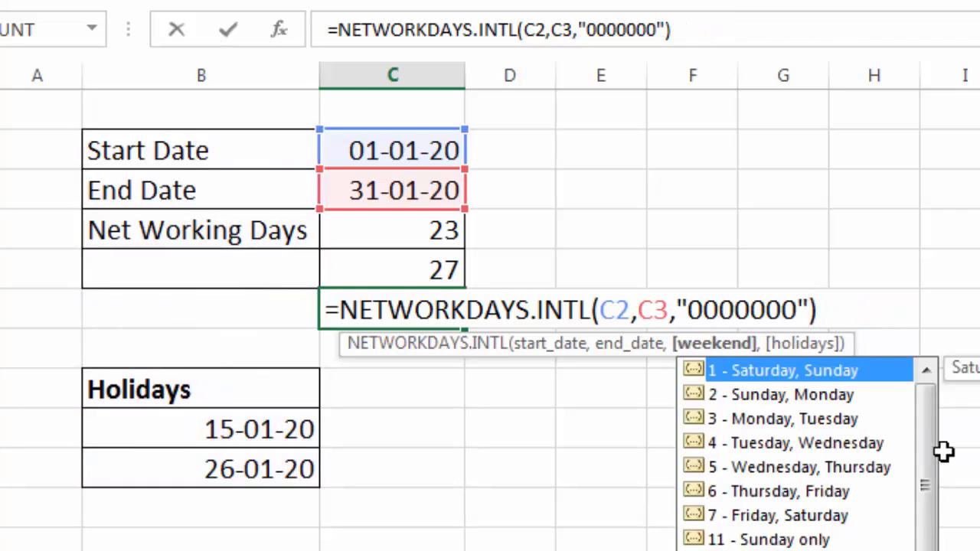
{"action": "key", "text": "Return"}
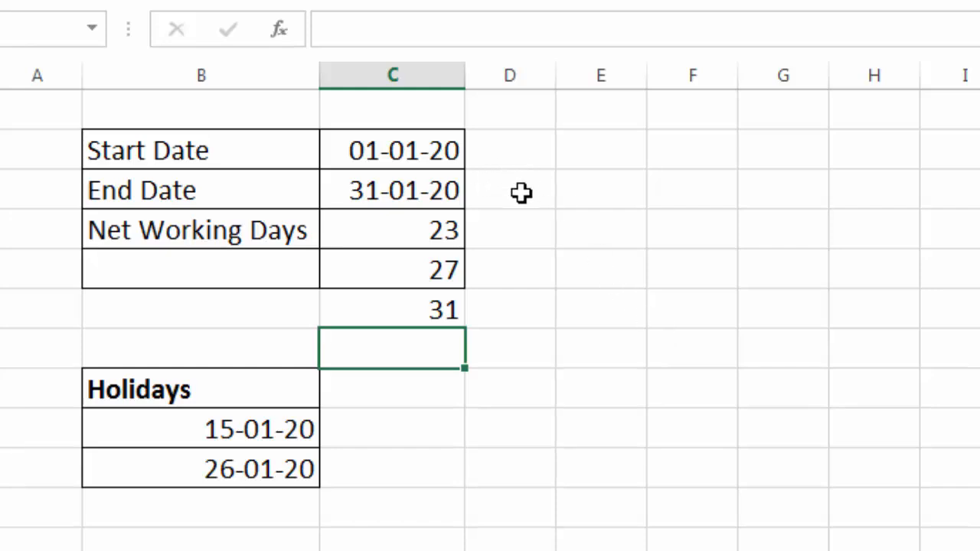
Set the end date in C3 to 10-1-2020 and check the recalculated formulas in C5 and C6.
{"action": "left_click", "coordinate": [418, 199]}
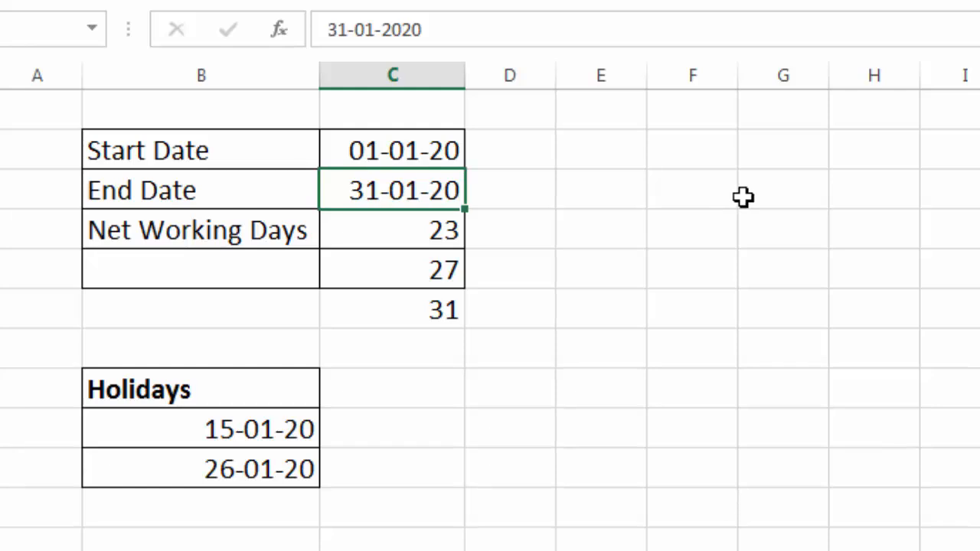
{"action": "type", "text": "10-1-1"}
{"action": "key", "text": "BackSpace"}
{"action": "type", "text": "2020"}
{"action": "key", "text": "Return"}
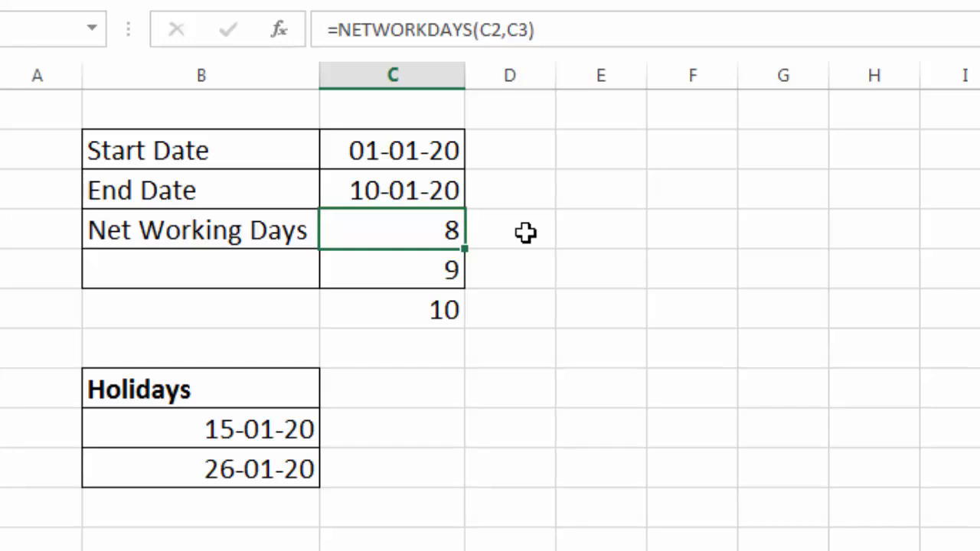
{"action": "left_click", "coordinate": [425, 266]}
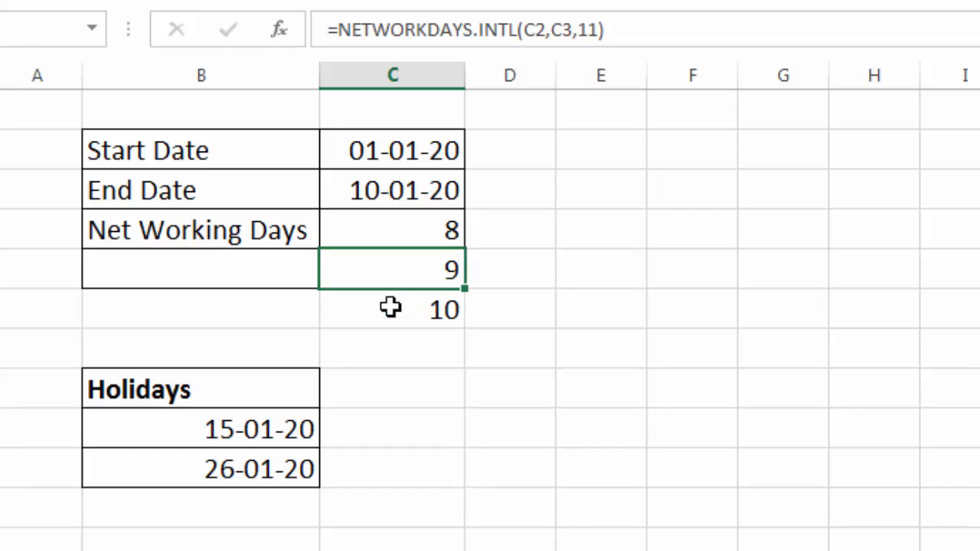
{"action": "left_click", "coordinate": [390, 307]}
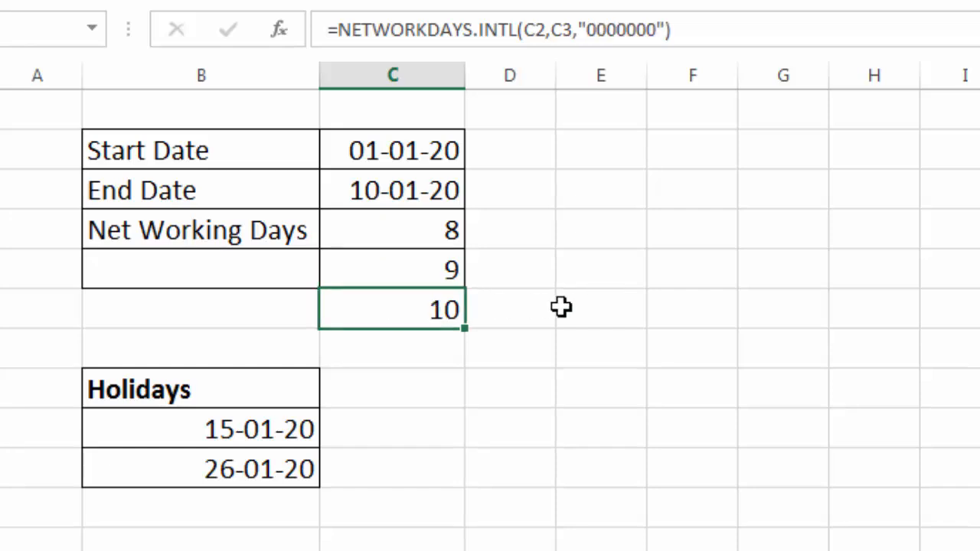
{"action": "left_click_drag", "start_coordinate": [33, 143], "coordinate": [442, 488]}
{"action": "left_click", "coordinate": [543, 431]}
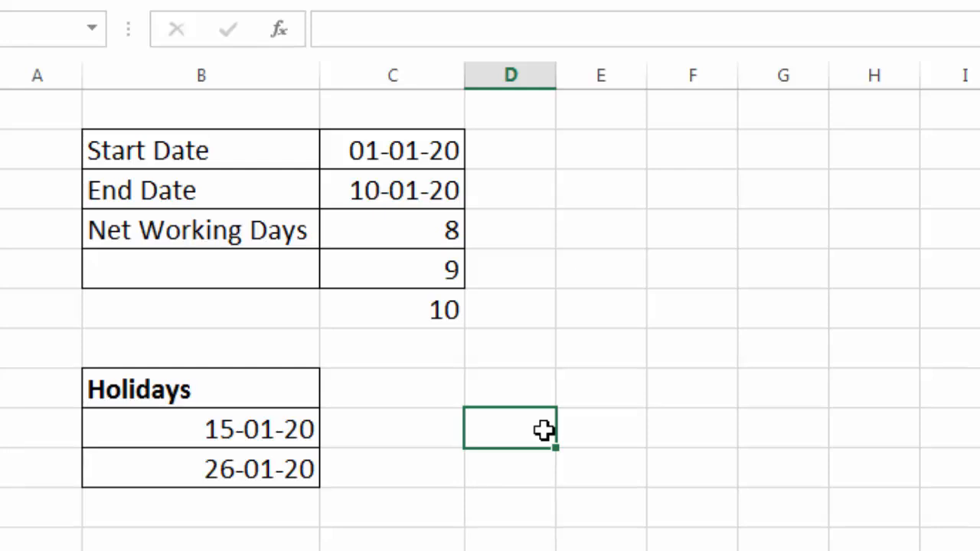
{"action": "left_click", "coordinate": [532, 392]}
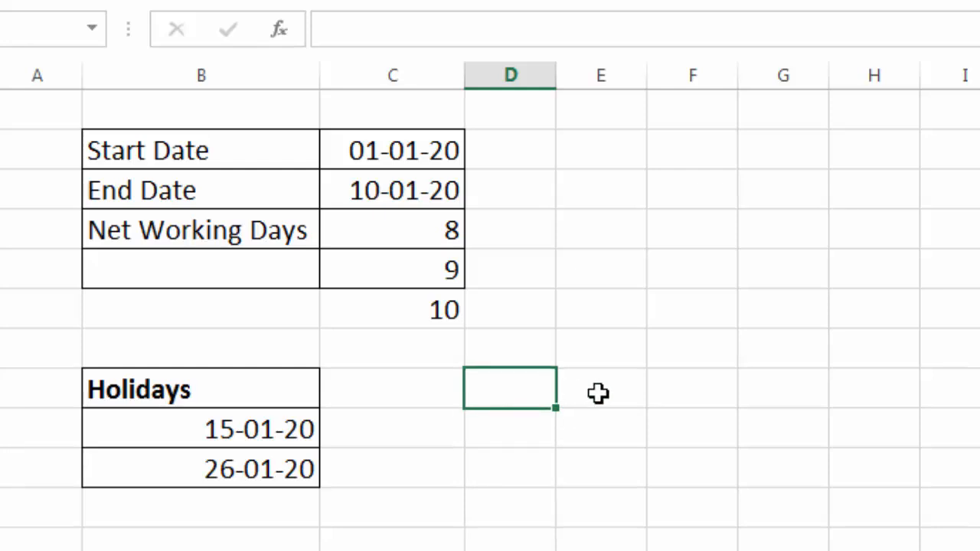
{"action": "left_click", "coordinate": [597, 392]}
{"action": "left_click", "coordinate": [503, 393]}
{"action": "left_click", "coordinate": [588, 391]}
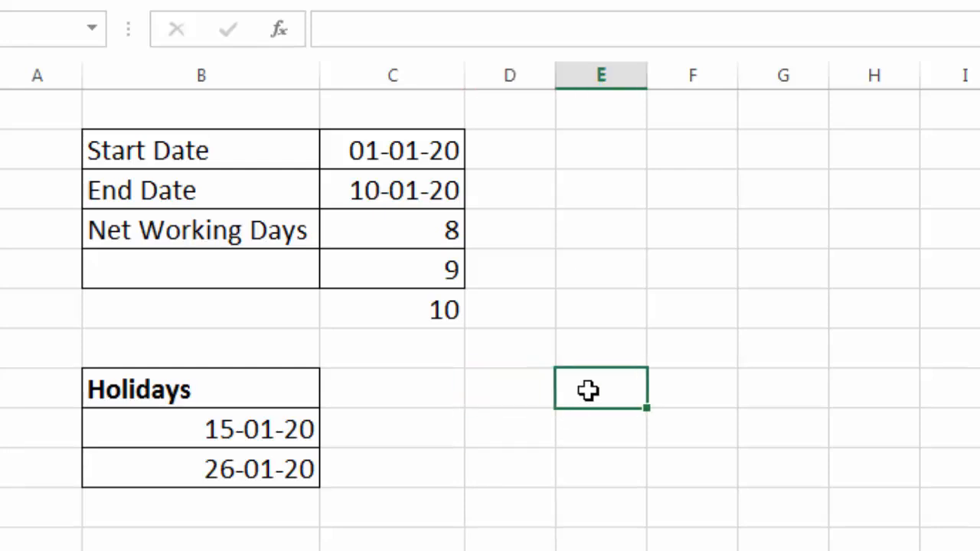
{"action": "left_click", "coordinate": [517, 389]}
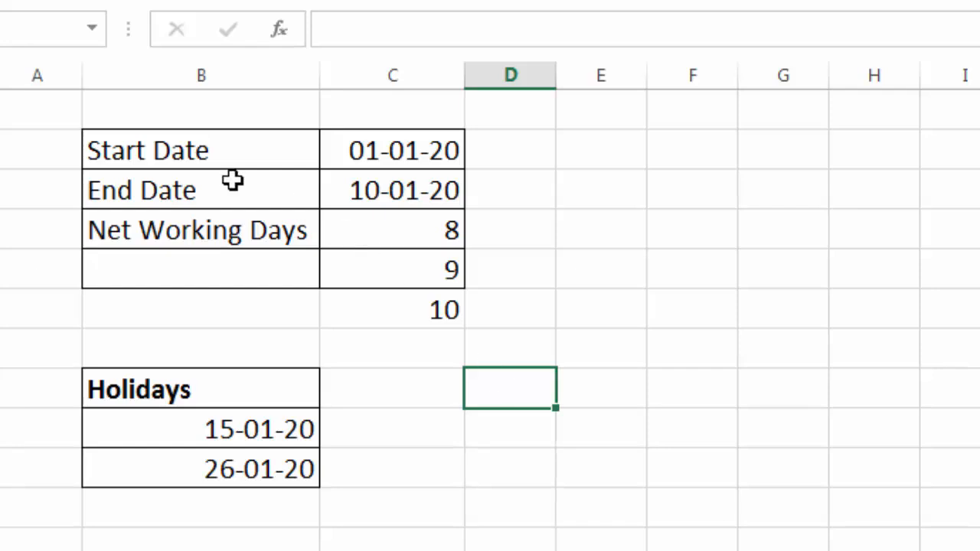
{"action": "left_click_drag", "start_coordinate": [48, 148], "coordinate": [509, 472]}
{"action": "left_click", "coordinate": [512, 395]}
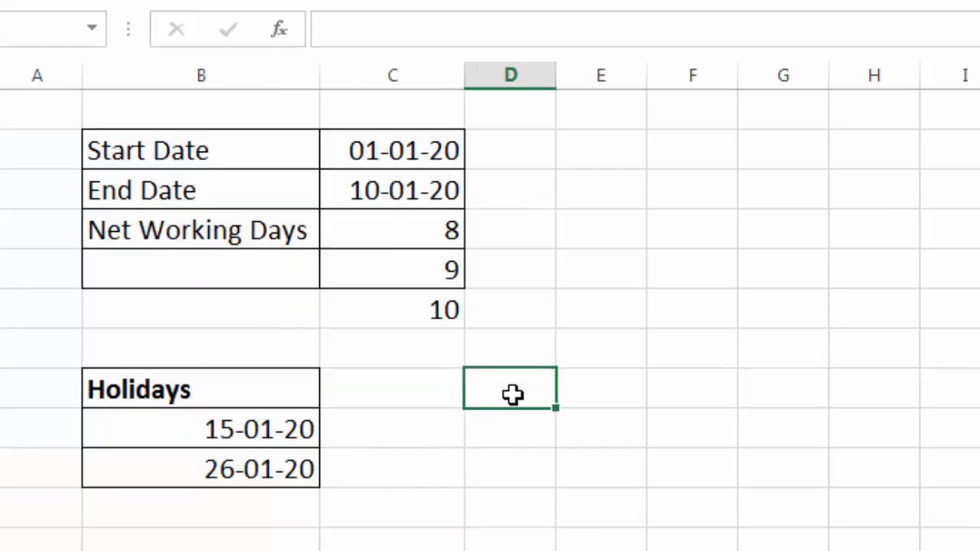